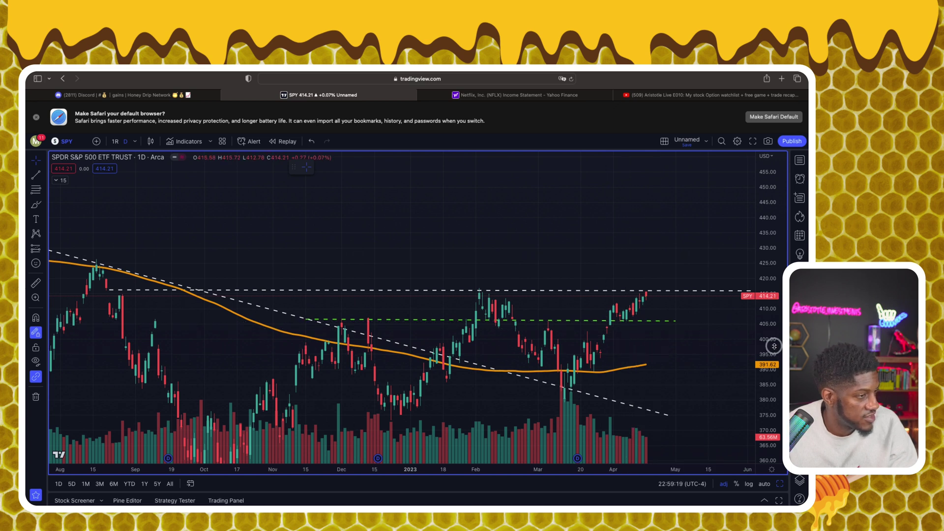
Step: Start a SPY price alert with condition Crossing Up at 417.00
left_click_drag(775, 346, 774, 315)
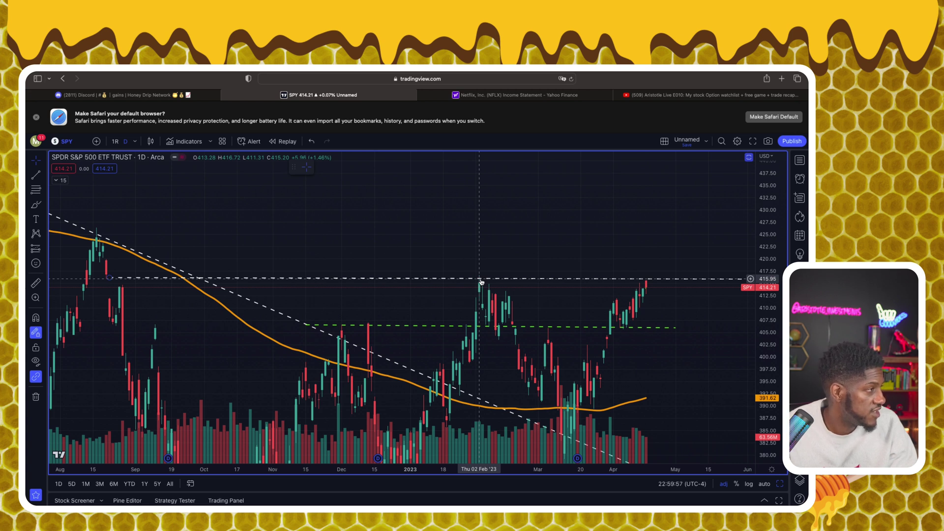
left_click(250, 141)
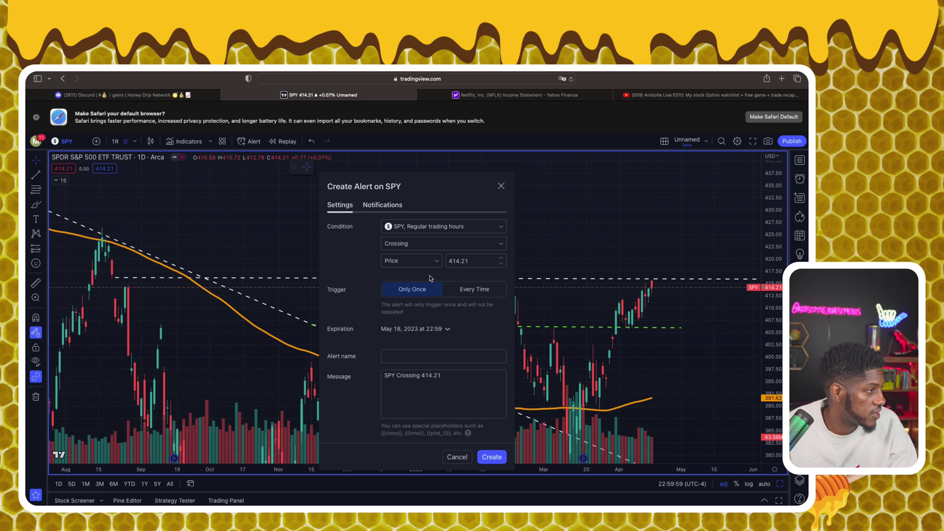
left_click(435, 246)
left_click(436, 272)
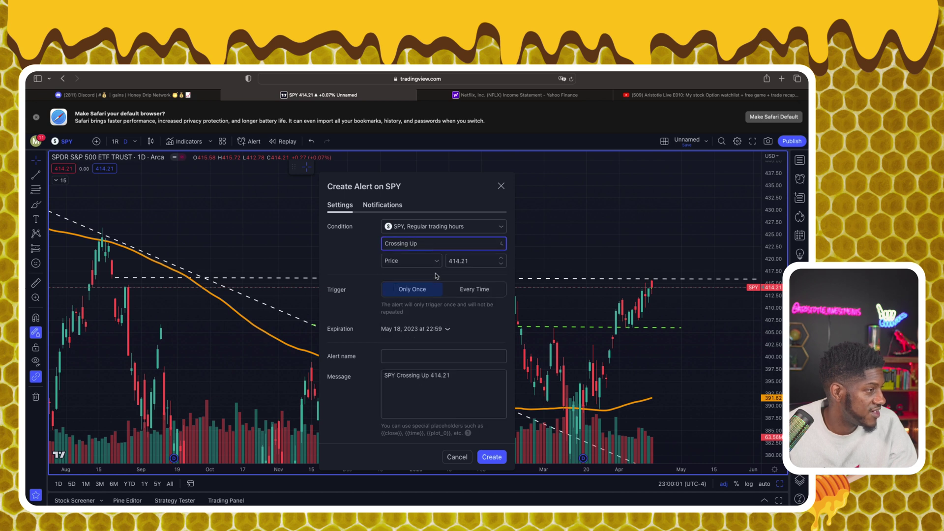
left_click(475, 261)
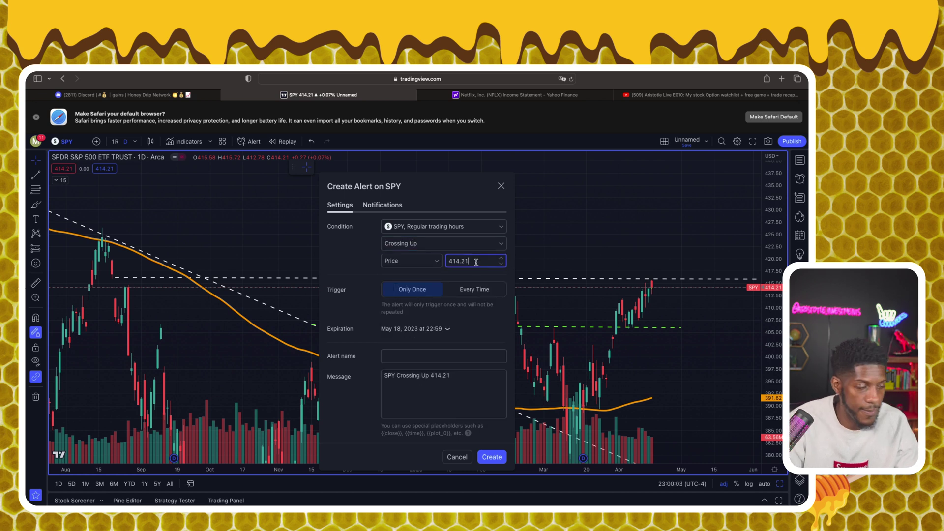
type("7")
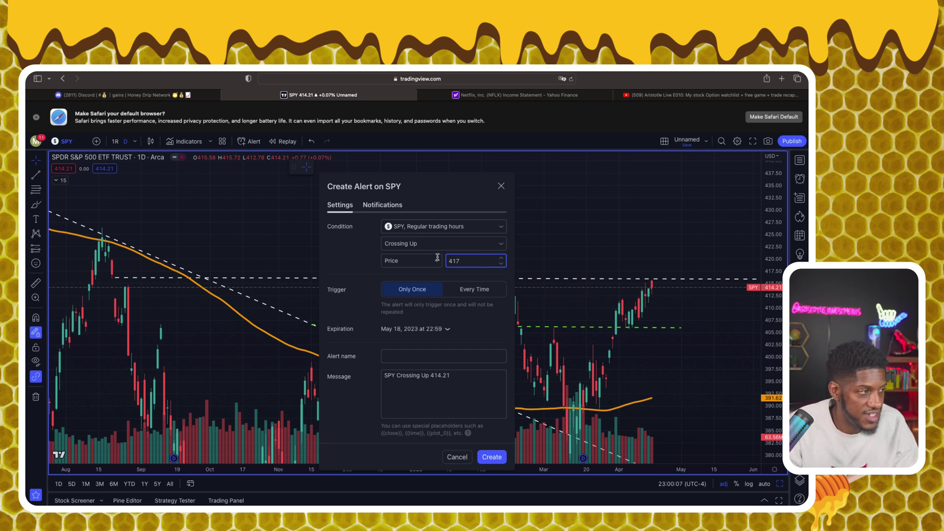
left_click(355, 272)
left_click(472, 406)
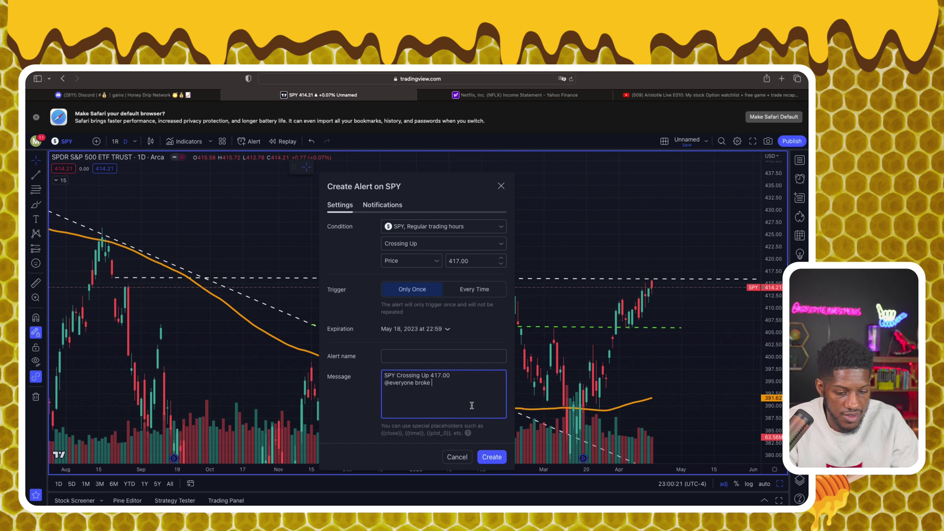
type("tance")
key("ctrl+super+space")
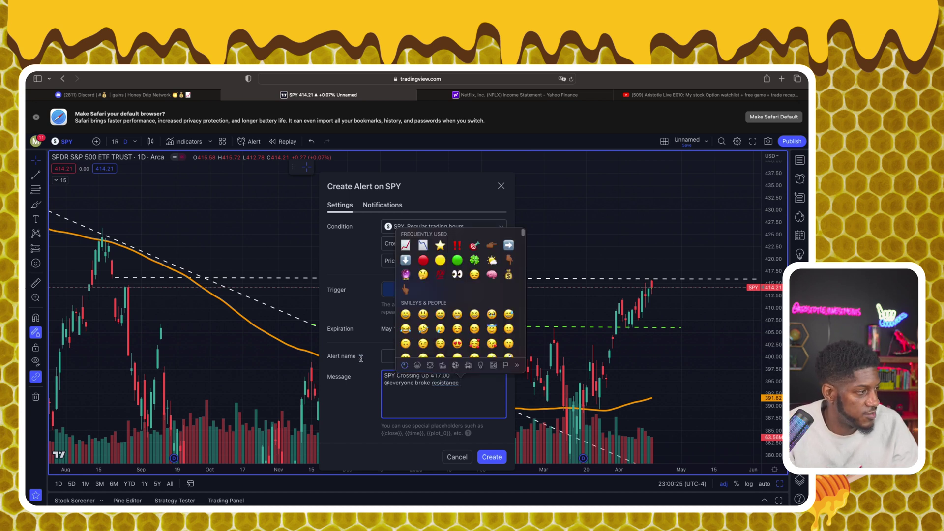
key("Return")
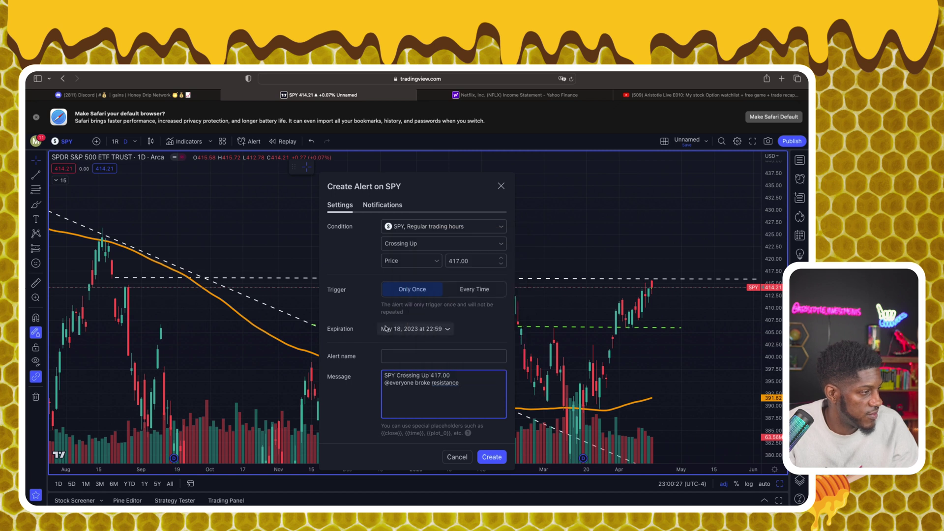
left_click(492, 457)
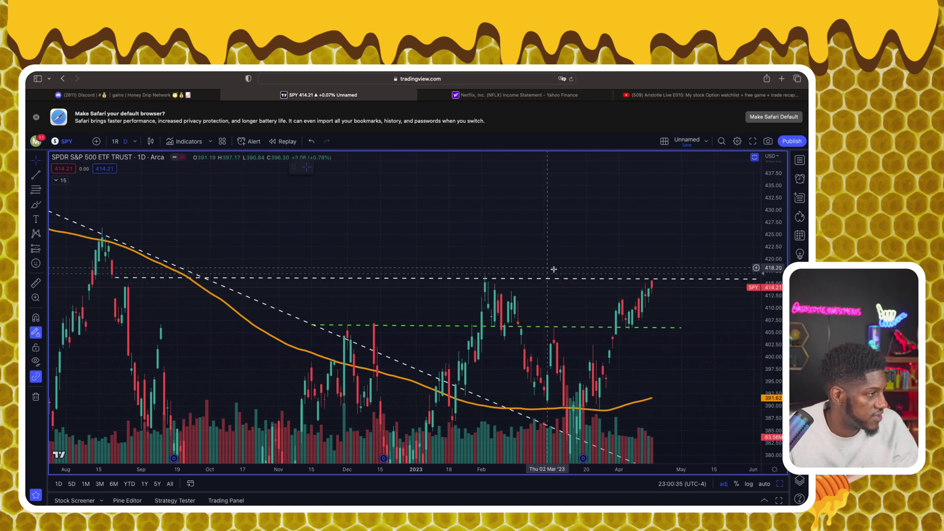
Step: Stretch the price scale and zoom the time axis onto recent months
left_click_drag(777, 344, 770, 229)
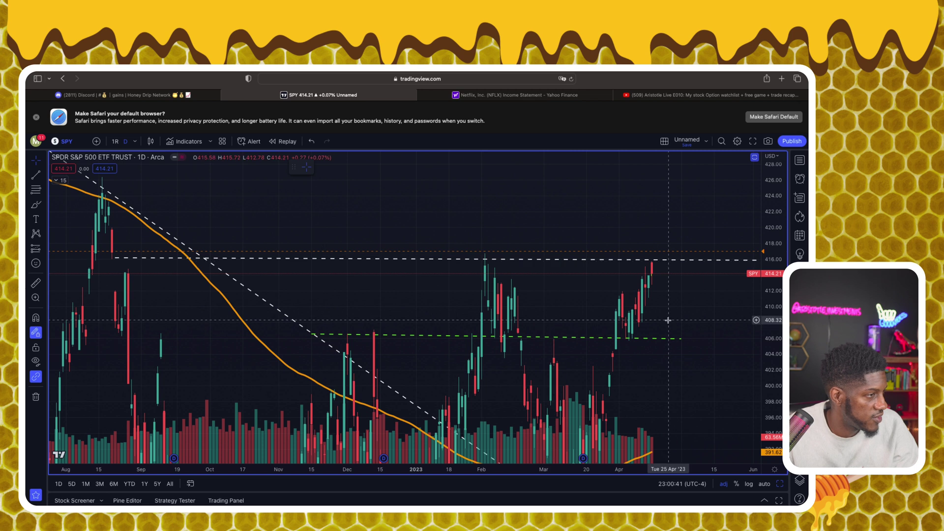
left_click_drag(581, 474, 396, 474)
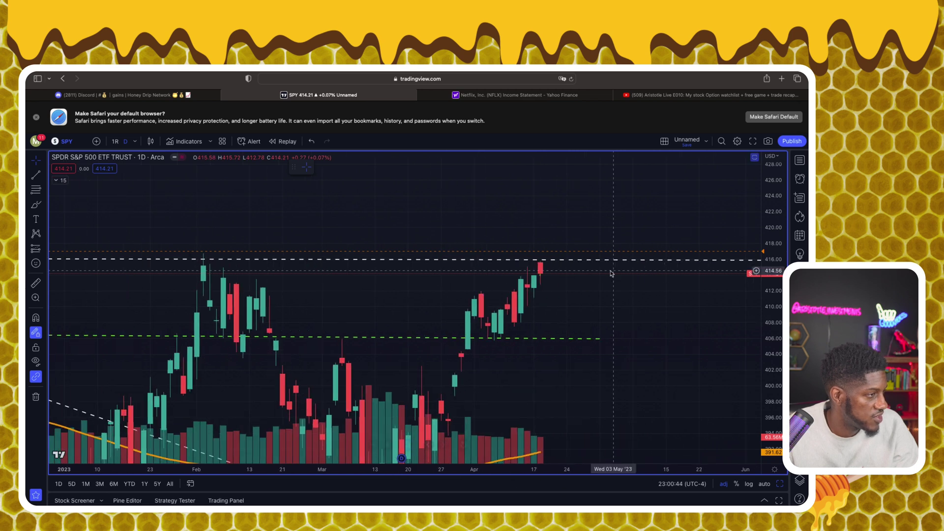
left_click_drag(775, 322, 777, 248)
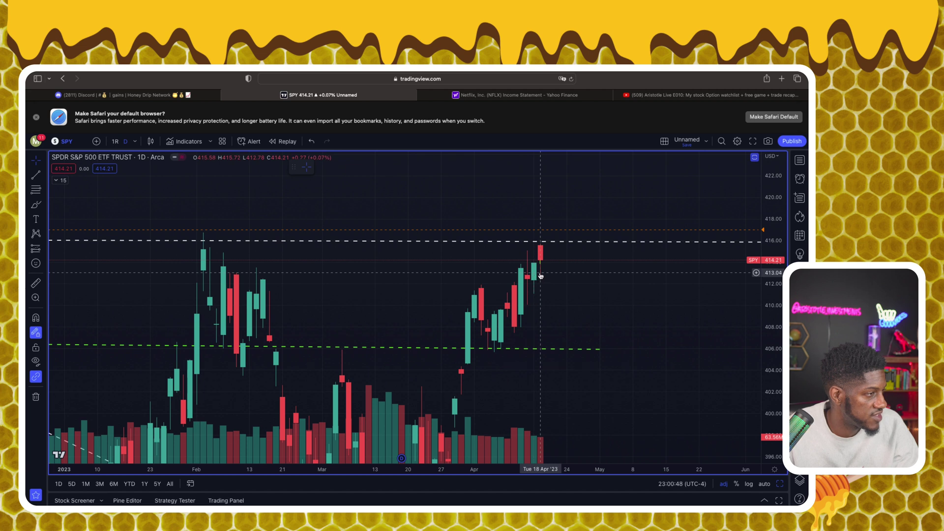
Step: Draw a trend line from the April low to resistance, delete it, then start a new SPY alert
left_click(39, 177)
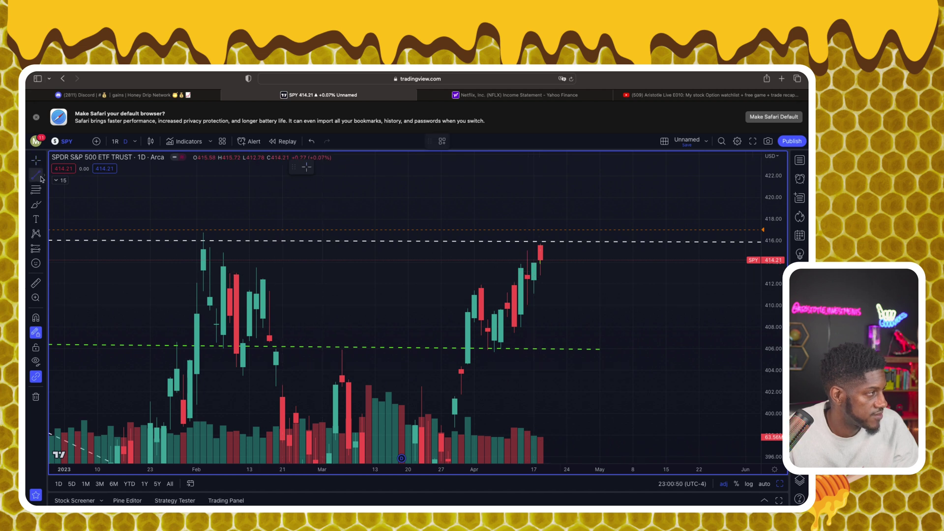
left_click(494, 355)
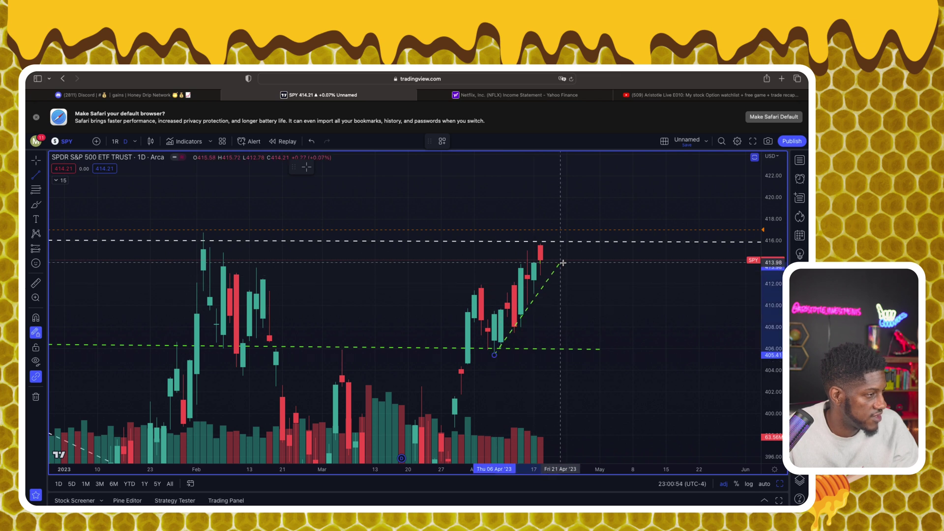
left_click(587, 243)
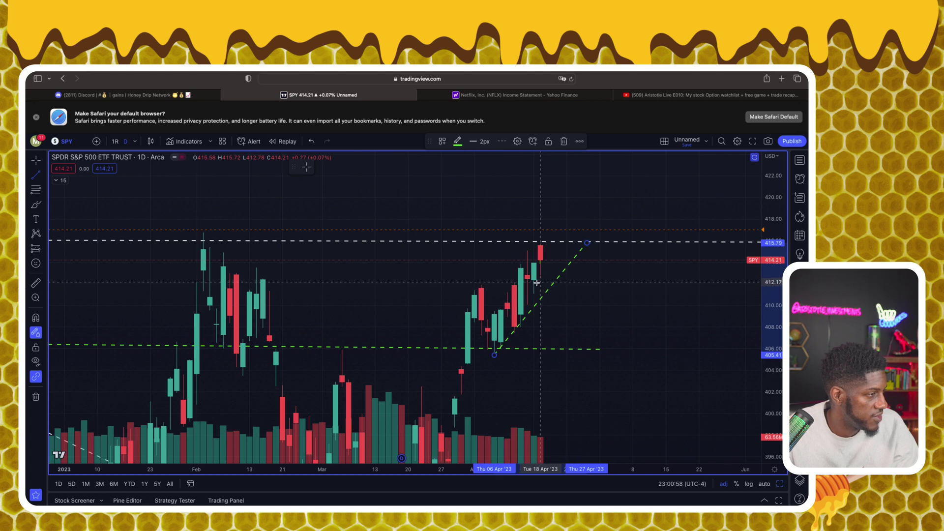
left_click(564, 141)
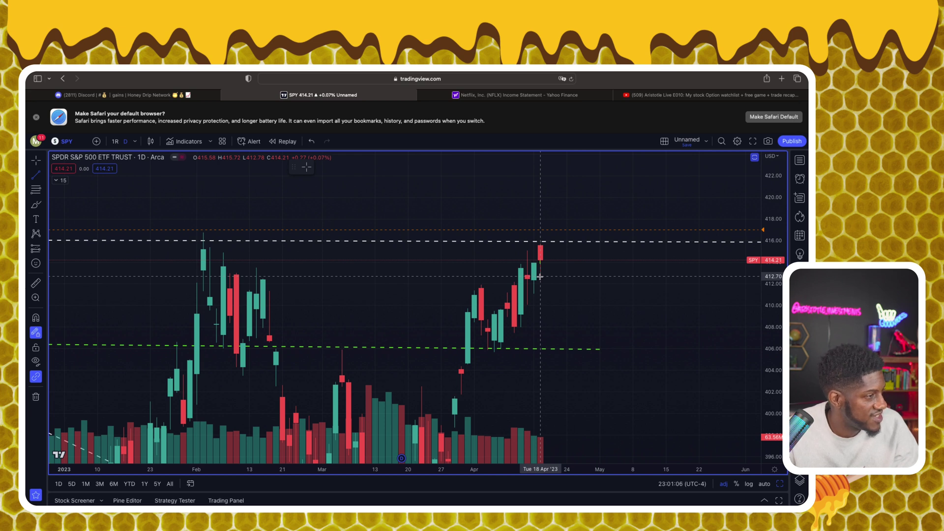
left_click(241, 143)
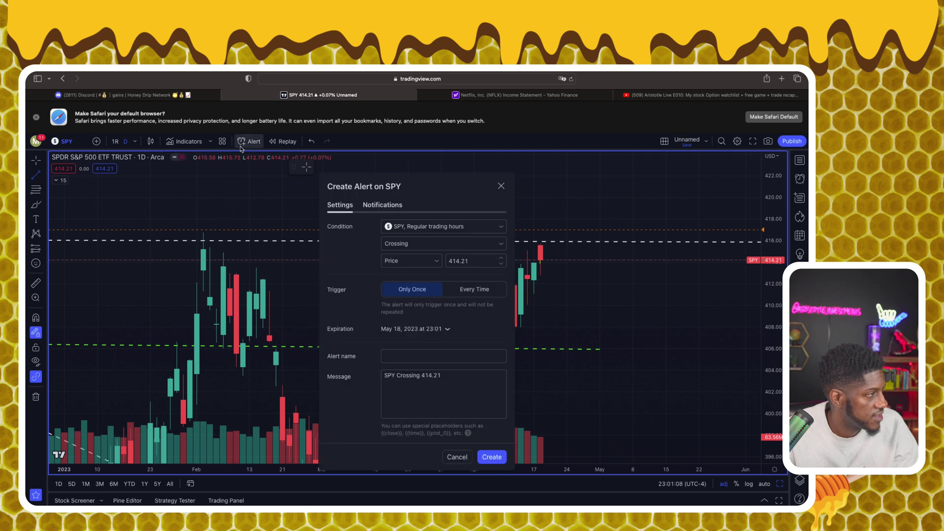
Step: Set the alert condition to Crossing Down at price 412.60
left_click(418, 244)
left_click(424, 284)
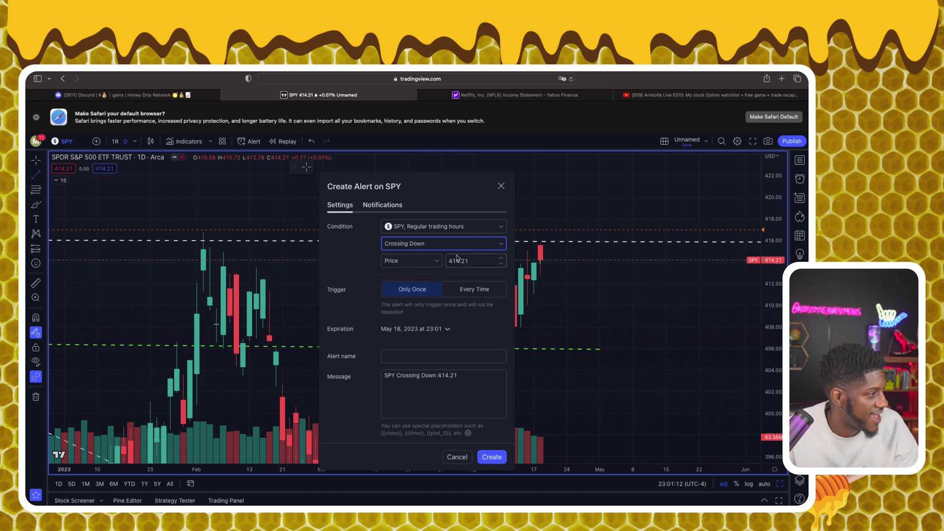
left_click(475, 261)
key("BackSpace")
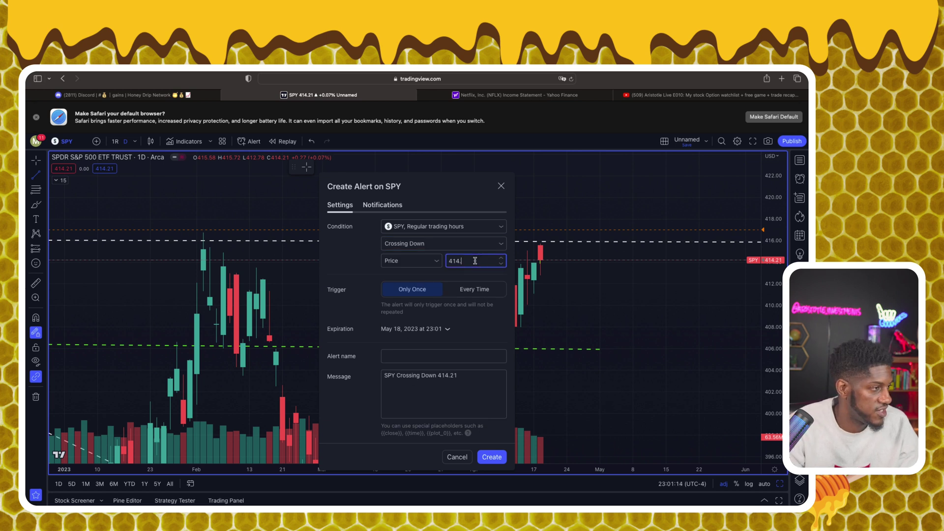
type("2")
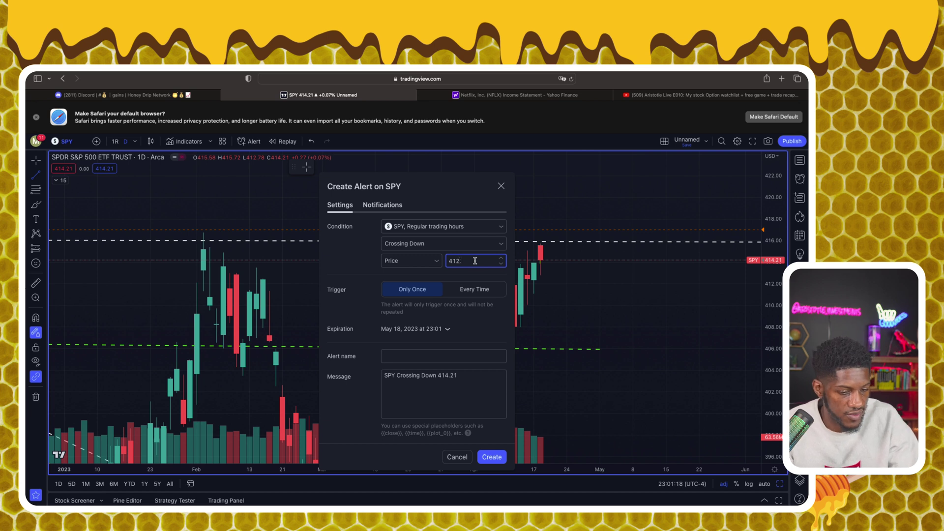
left_click(468, 375)
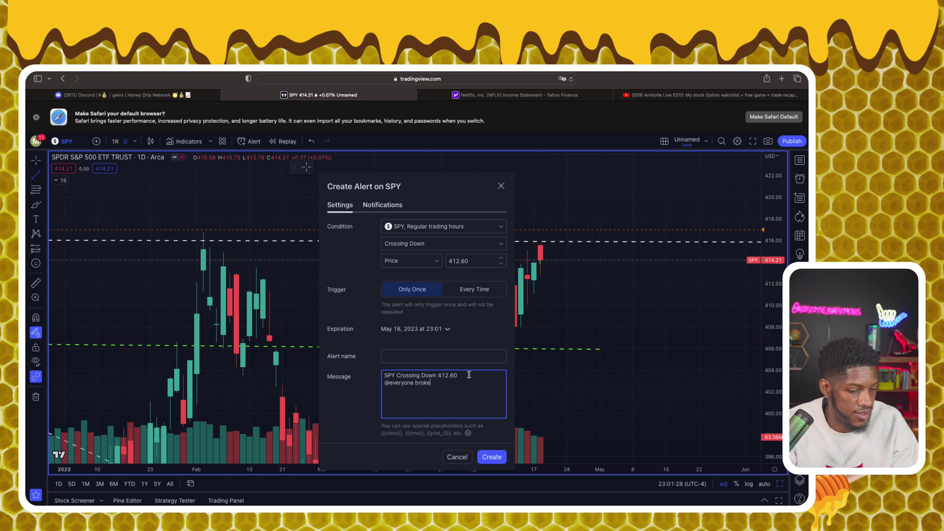
type("port")
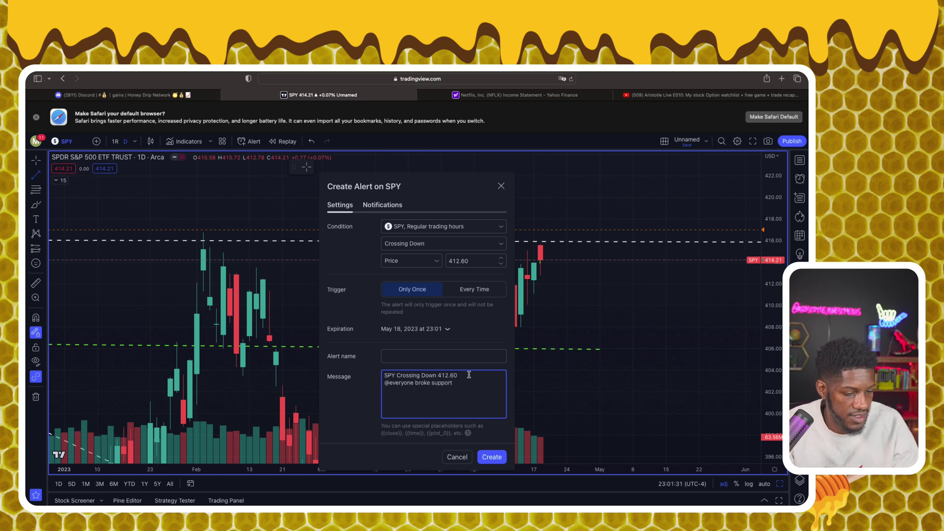
key("ctrl+super+space")
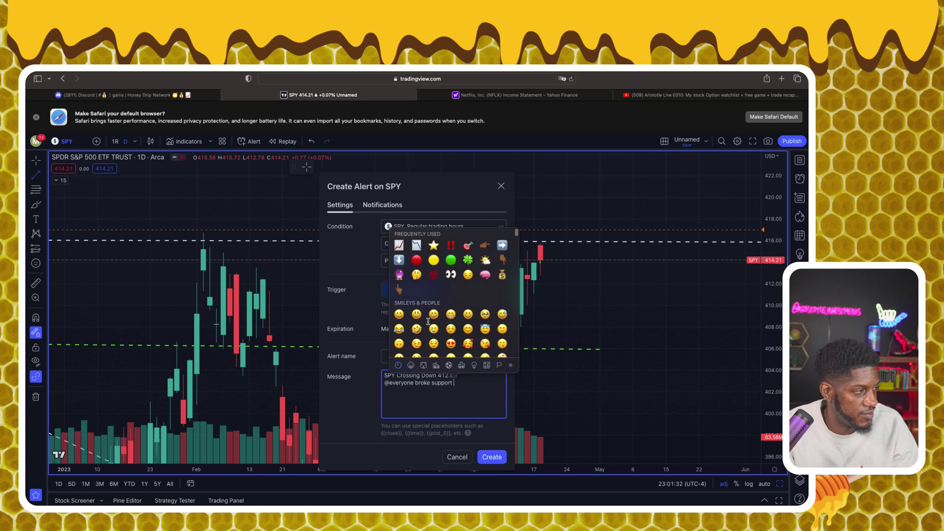
left_click(417, 245)
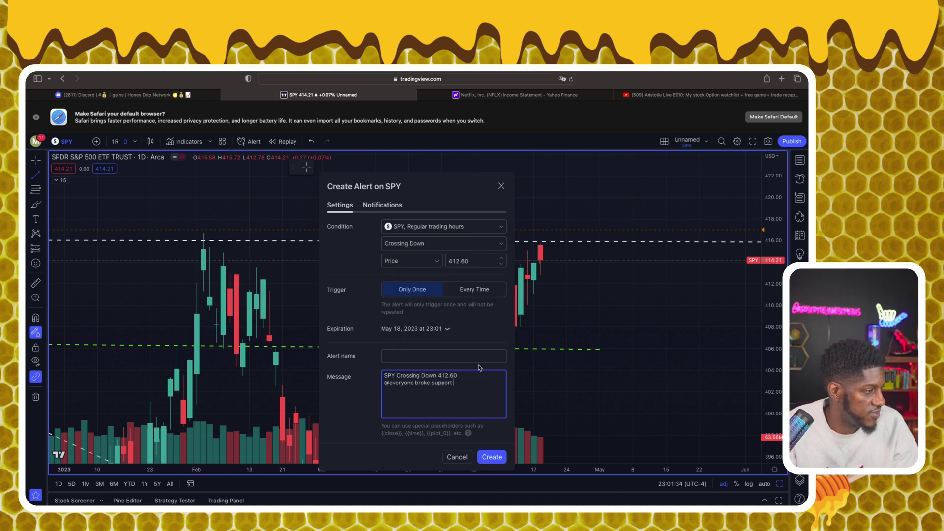
left_click(492, 457)
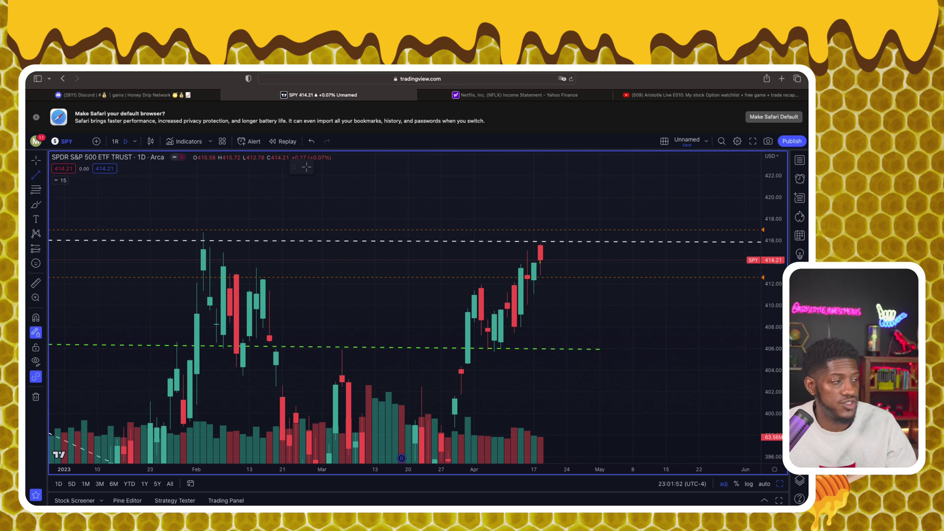
left_click(133, 142)
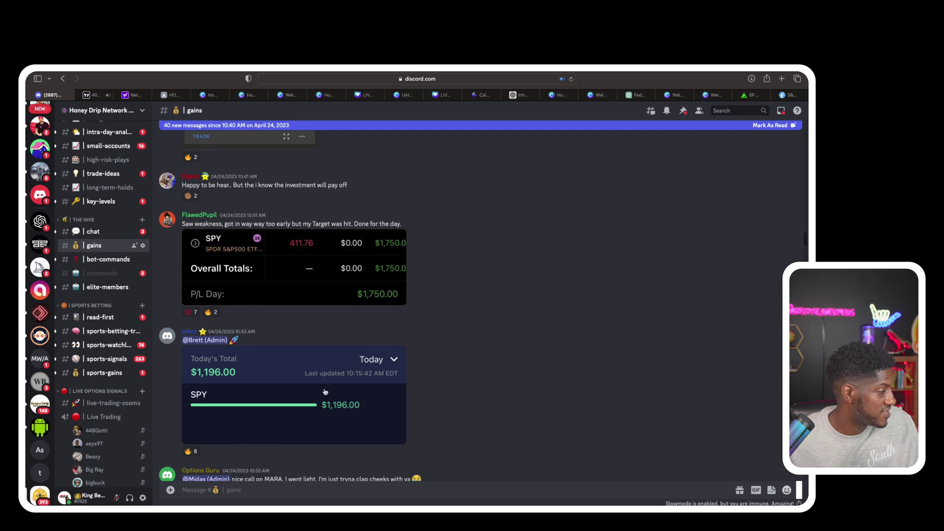
Step: Scroll down #gains and enlarge the P&L calendar screenshot
scroll(317, 415, "down", 10)
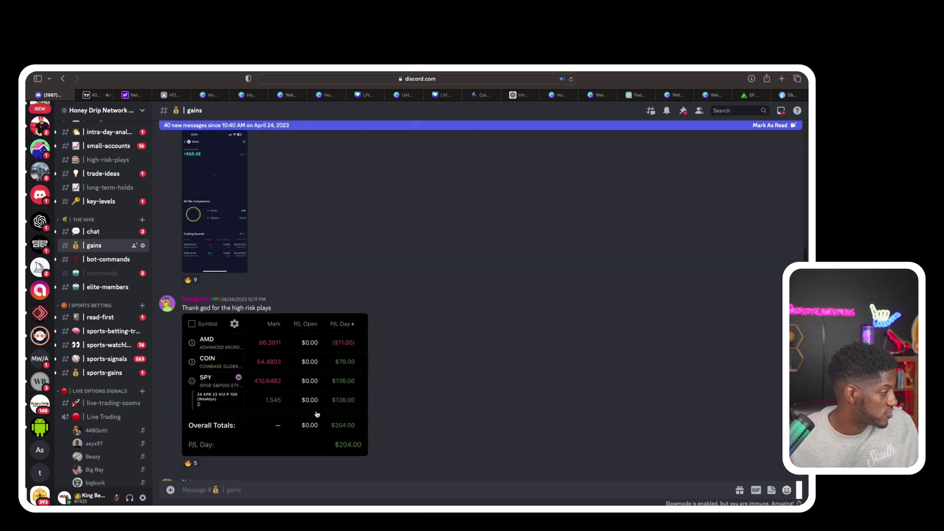
scroll(317, 414, "down", 10)
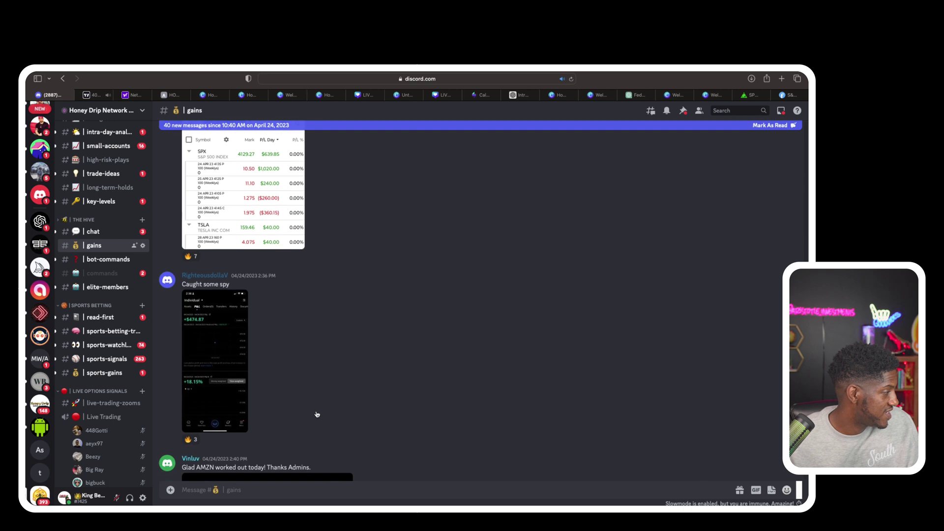
scroll(208, 334, "down", 6)
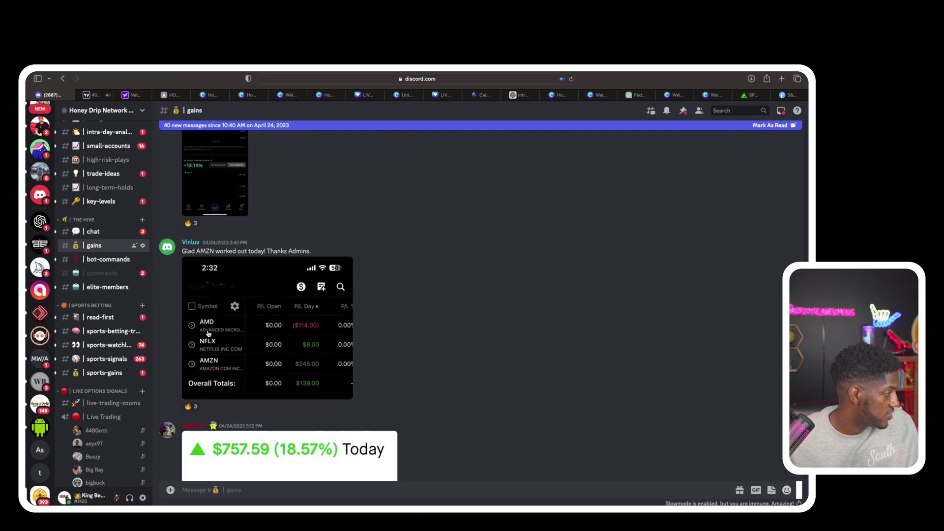
scroll(208, 334, "down", 10)
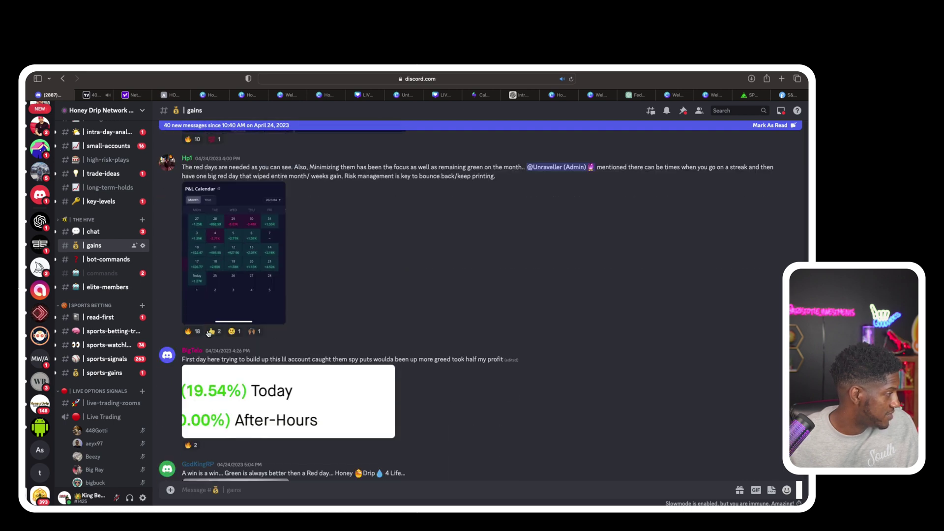
left_click(220, 293)
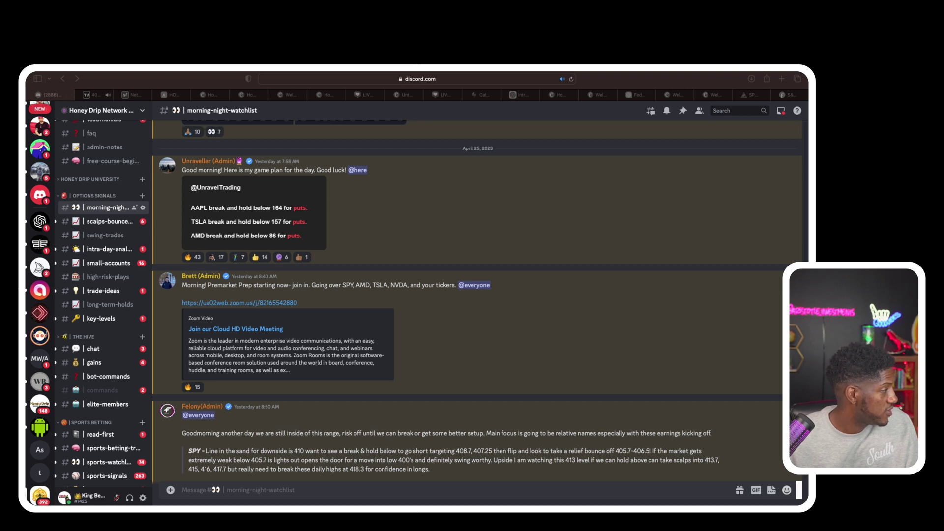
Step: Browse the scalps-bounces-day-trades and small-accounts channels, scrolling through each
left_click(104, 225)
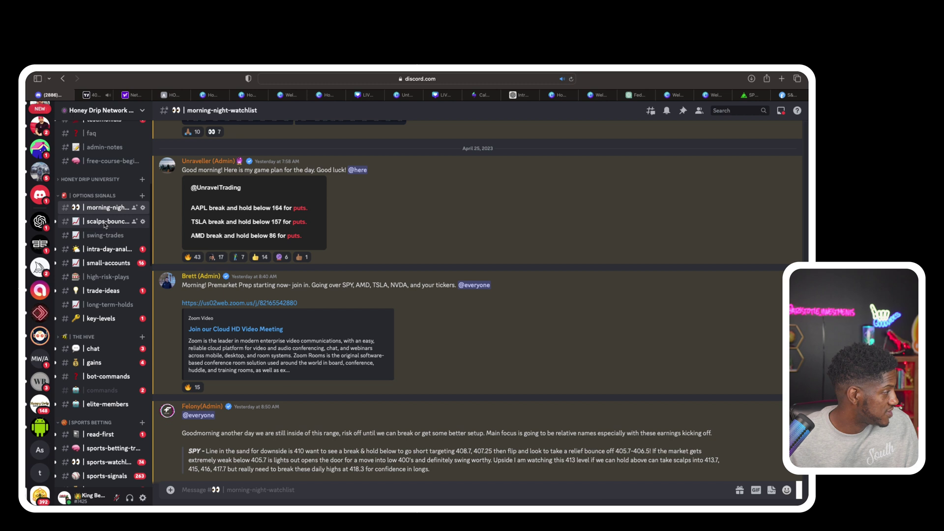
left_click(104, 222)
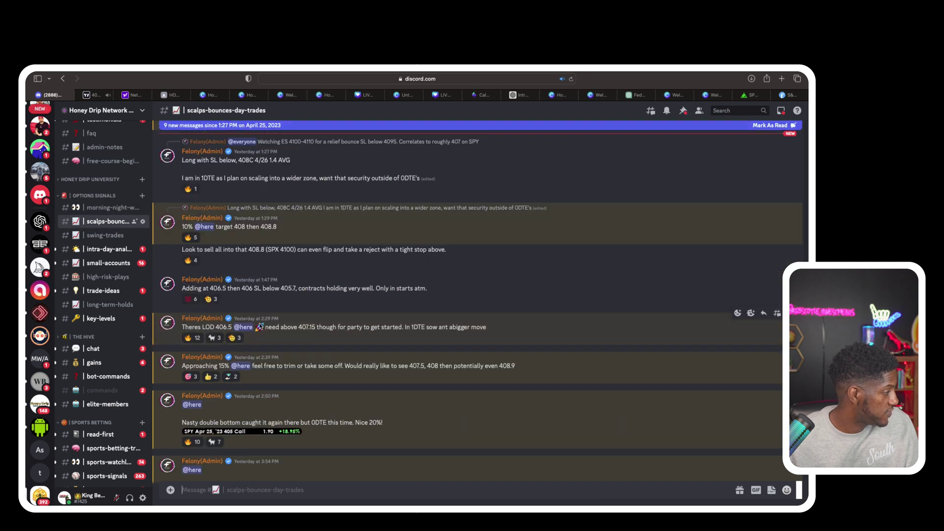
scroll(261, 327, "down", 5)
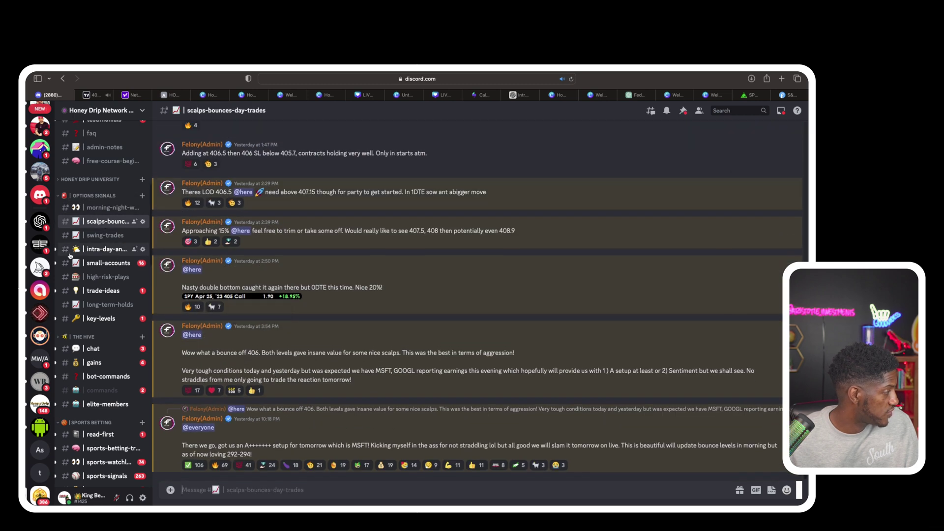
left_click(98, 263)
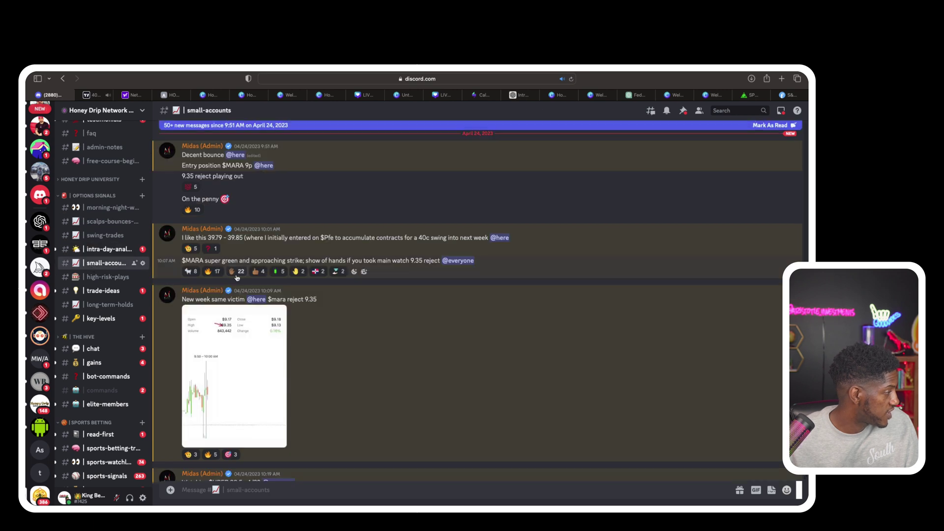
scroll(237, 277, "down", 5)
scroll(237, 278, "down", 15)
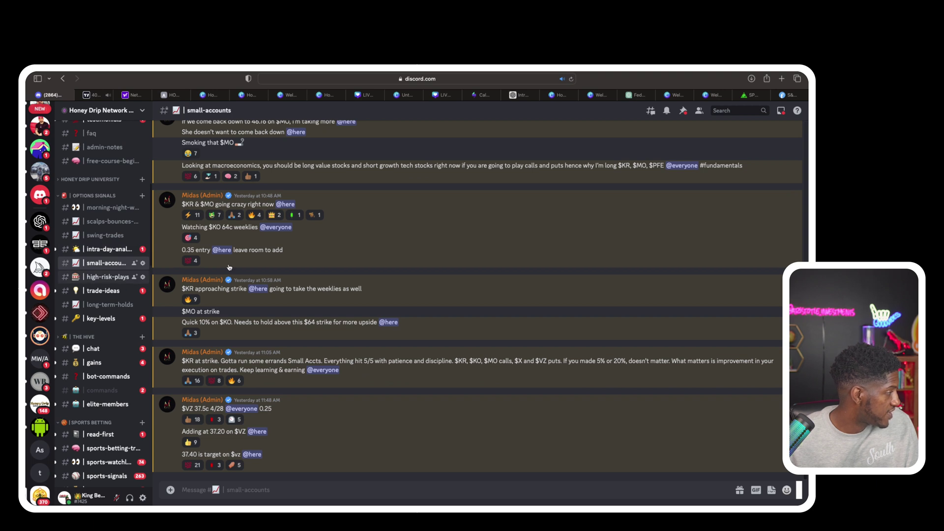
Step: Scroll through high-risk-plays, then open the key-levels channel
key("alt+Down")
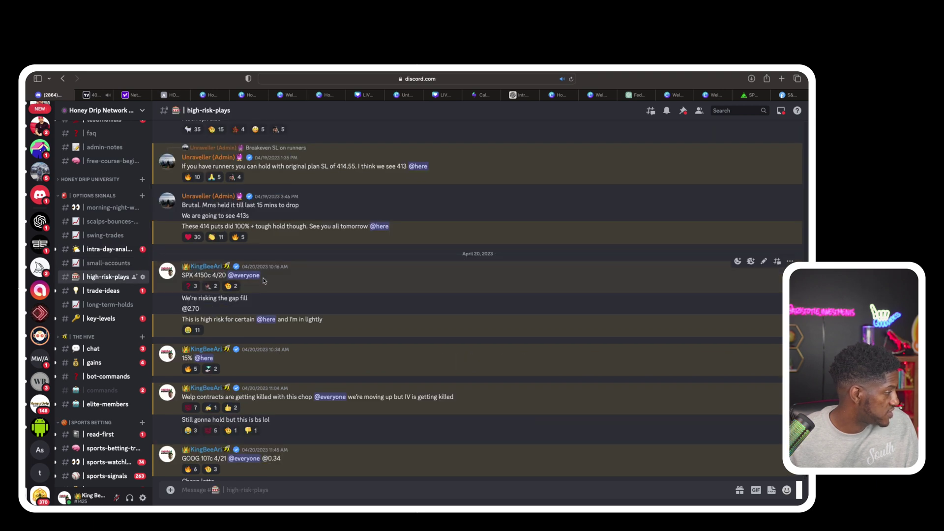
scroll(264, 281, "up", 10)
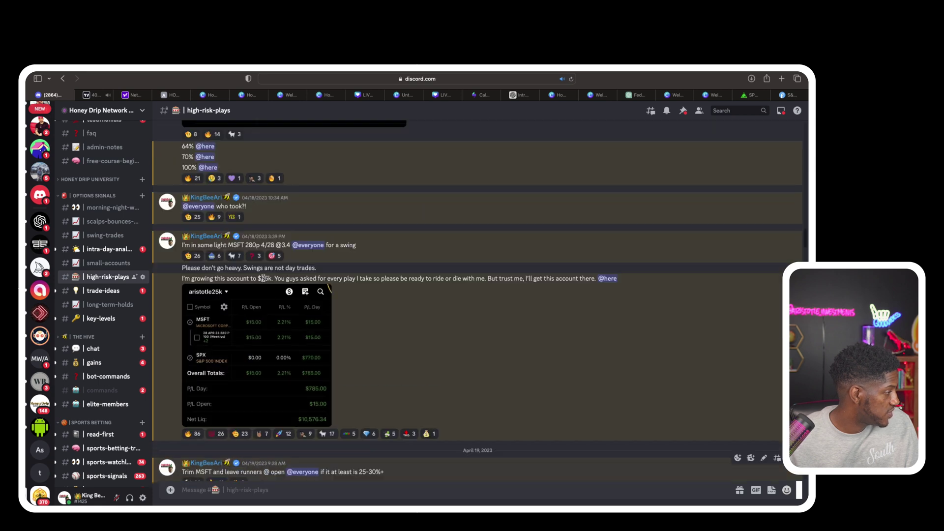
scroll(250, 354, "up", 5)
scroll(249, 354, "down", 10)
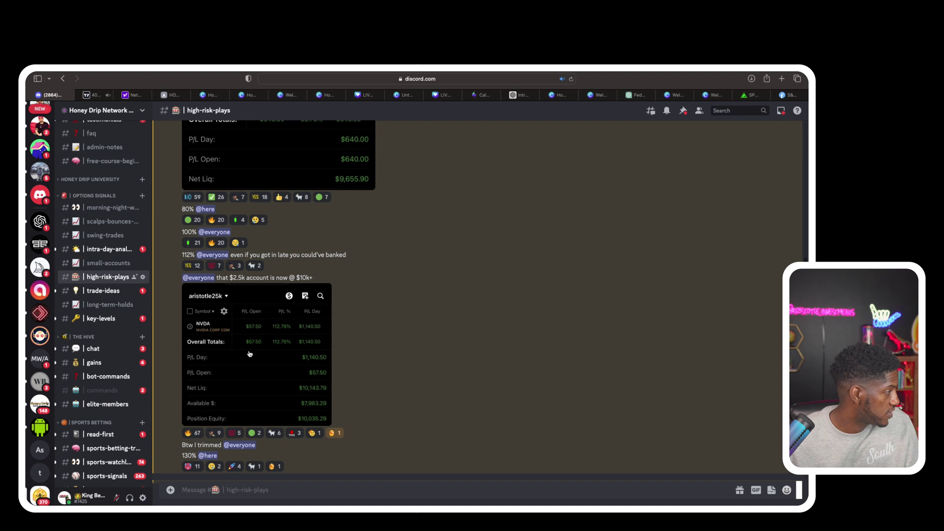
scroll(250, 354, "up", 5)
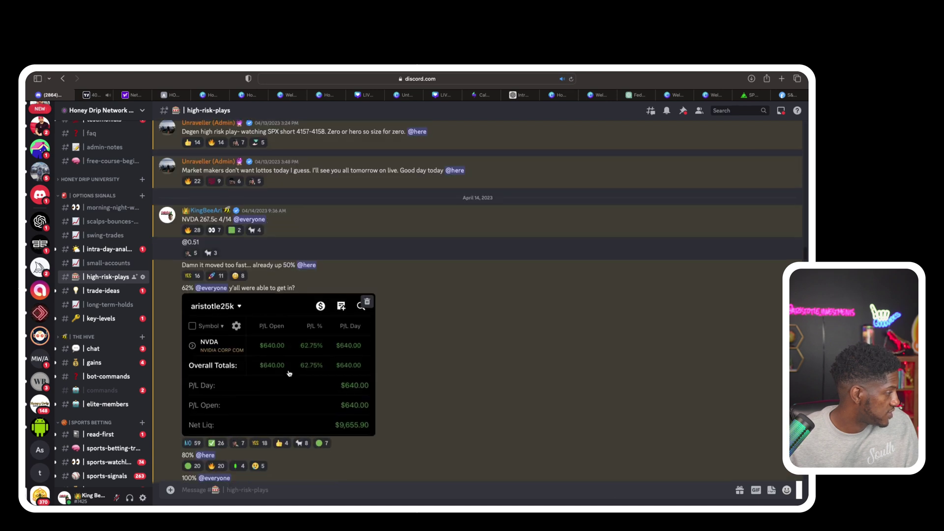
left_click(92, 319)
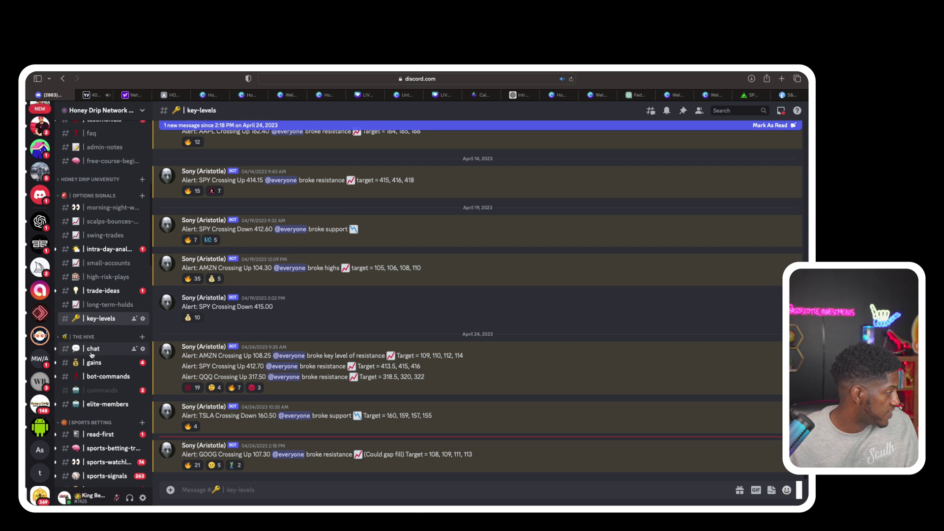
Step: Browse #chat, enlarge and close the food photo, then open elite-members
key("alt+Down")
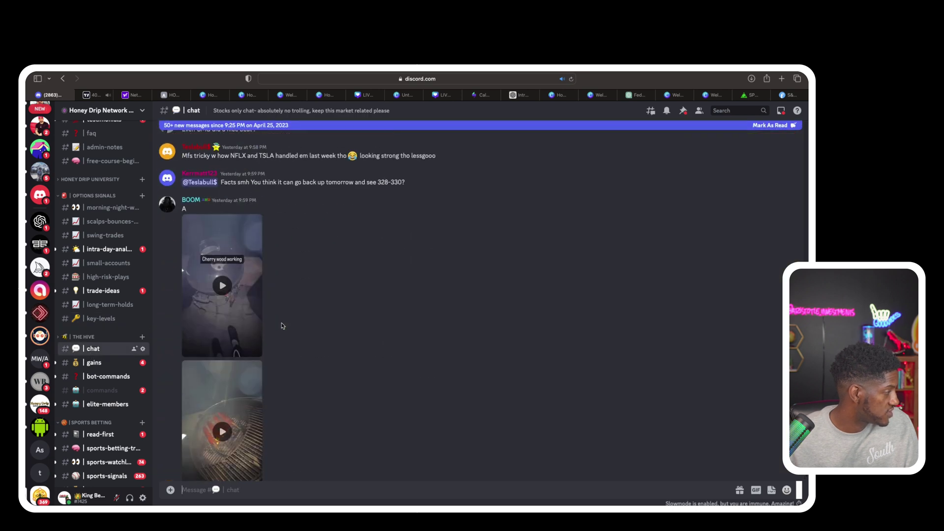
scroll(281, 323, "down", 10)
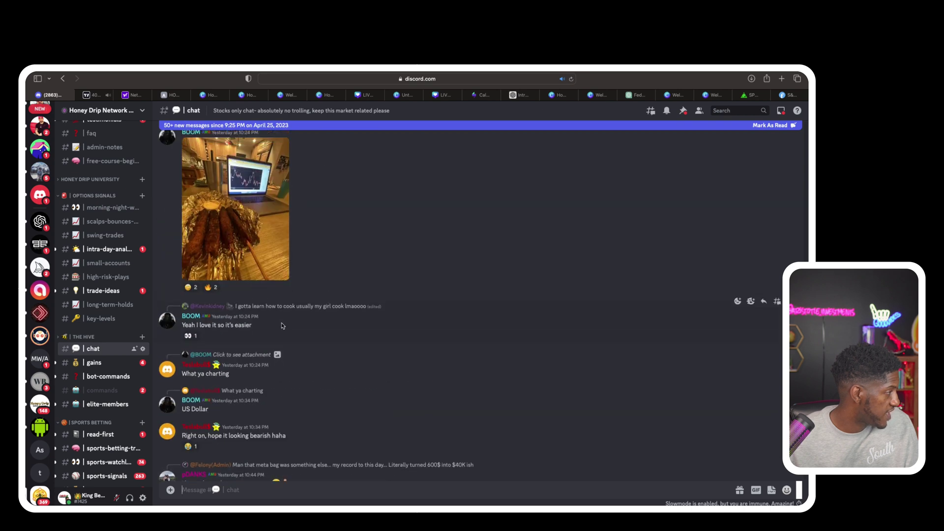
left_click(232, 293)
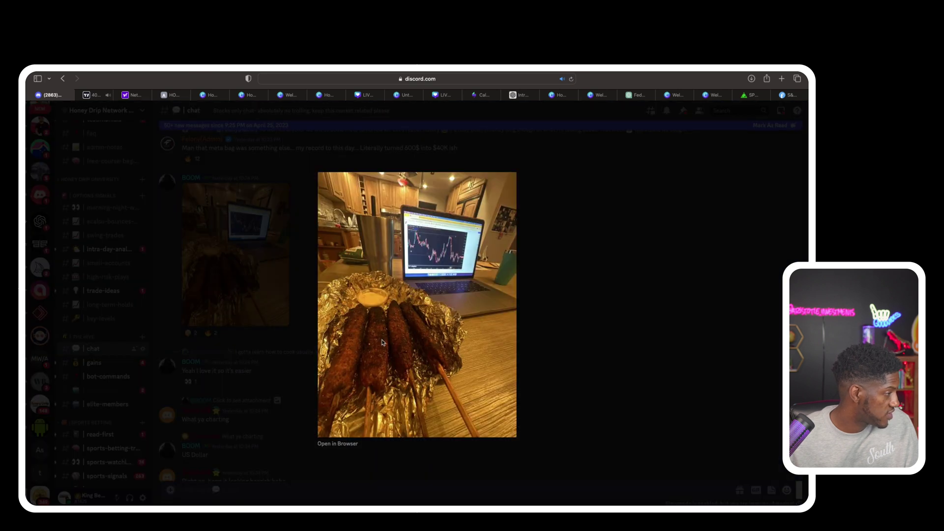
left_click(287, 368)
scroll(276, 393, "down", 10)
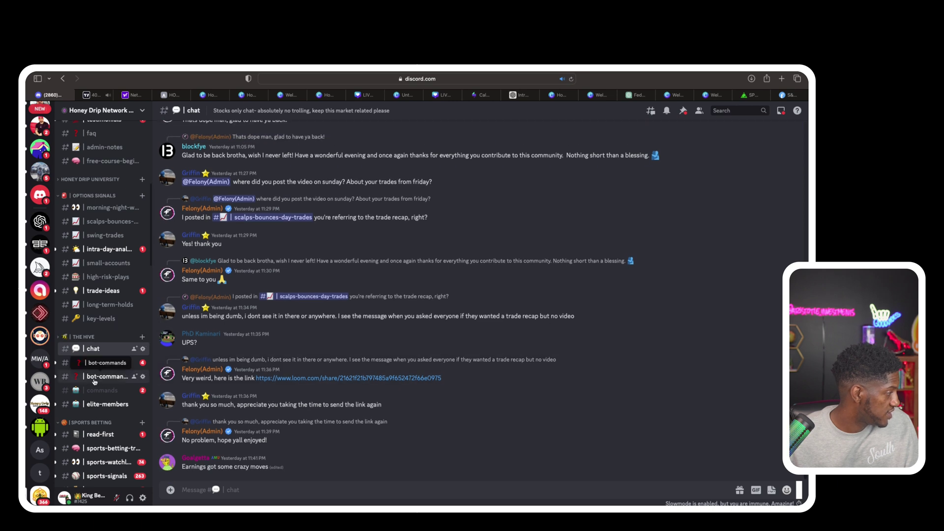
left_click(95, 404)
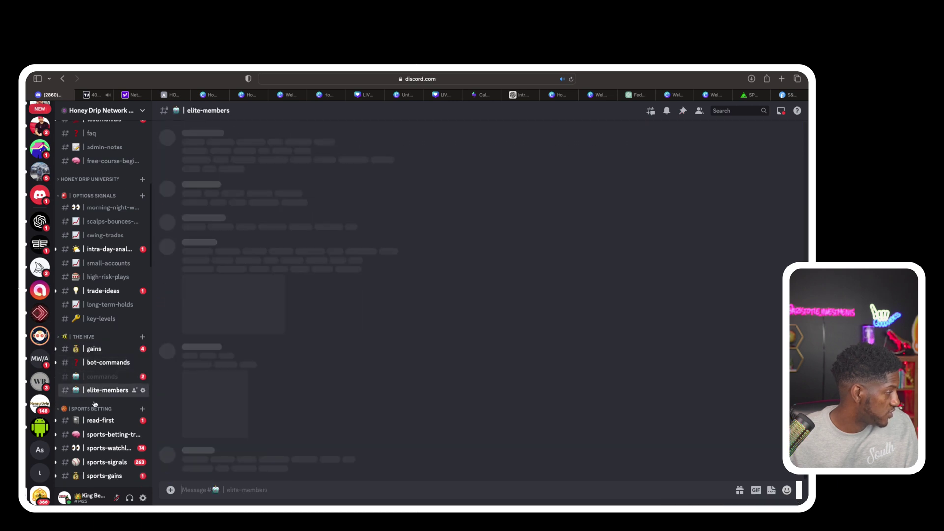
scroll(255, 380, "down", 10)
scroll(255, 381, "down", 2)
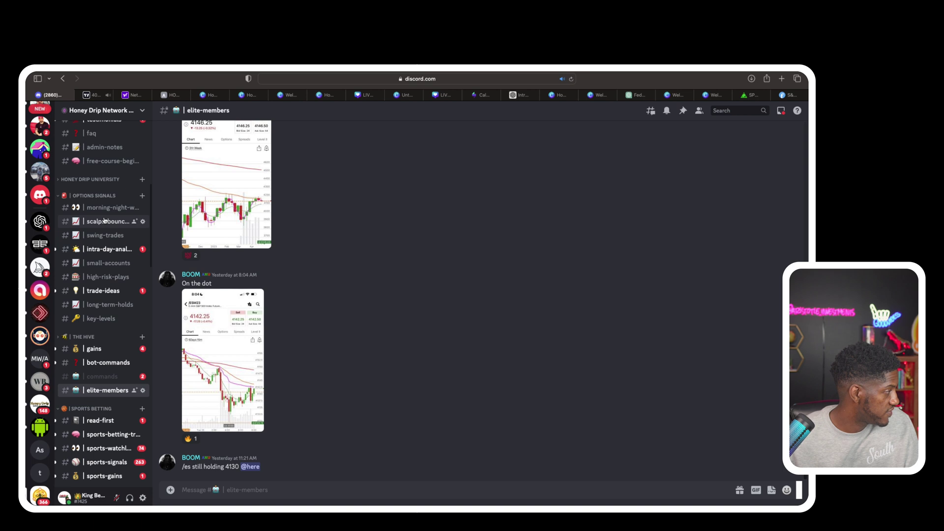
scroll(105, 220, "up", 4)
scroll(104, 221, "up", 8)
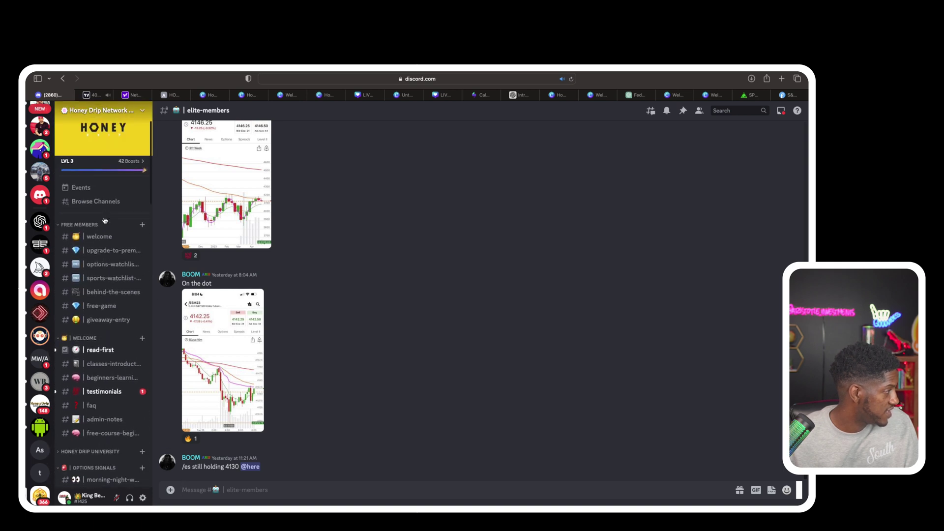
scroll(106, 381, "down", 13)
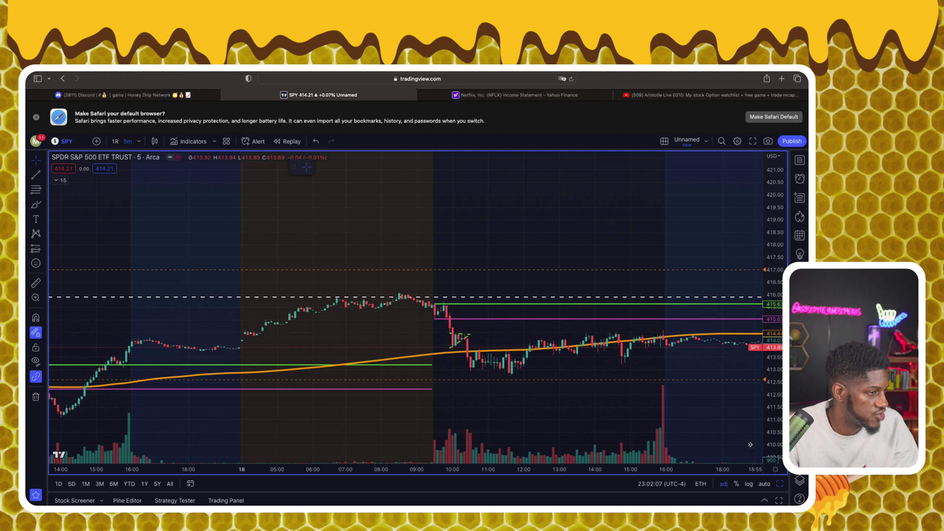
Step: Zoom the SPY chart horizontally and start a new alert defaulting to Crossing 413.89
scroll(440, 472, "up", 2)
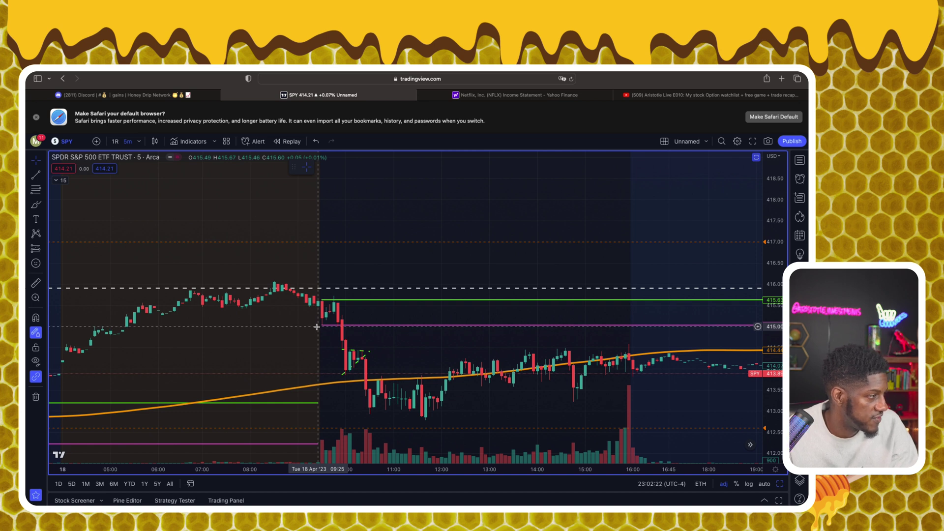
left_click(255, 146)
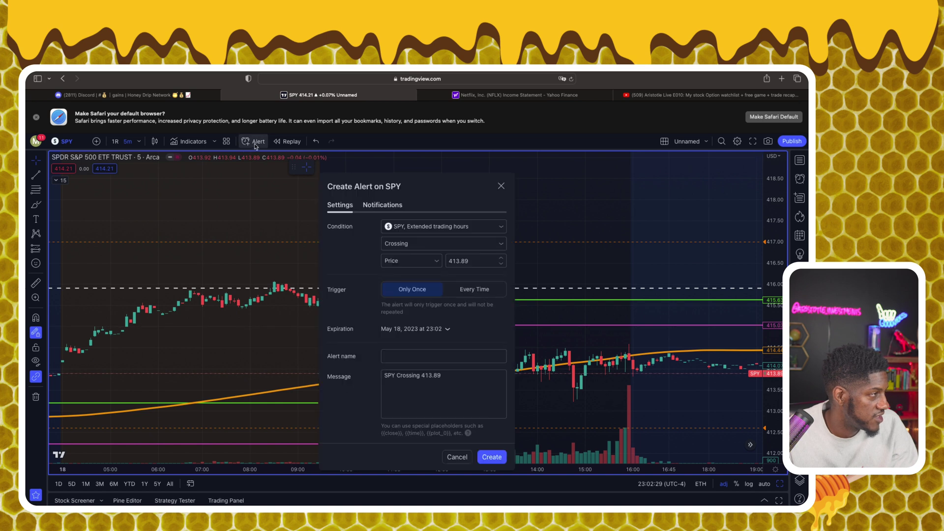
Step: Set the SPY alert to Crossing Down at 415.00, review its message, and create it
left_click(418, 247)
left_click(426, 284)
left_click(491, 260)
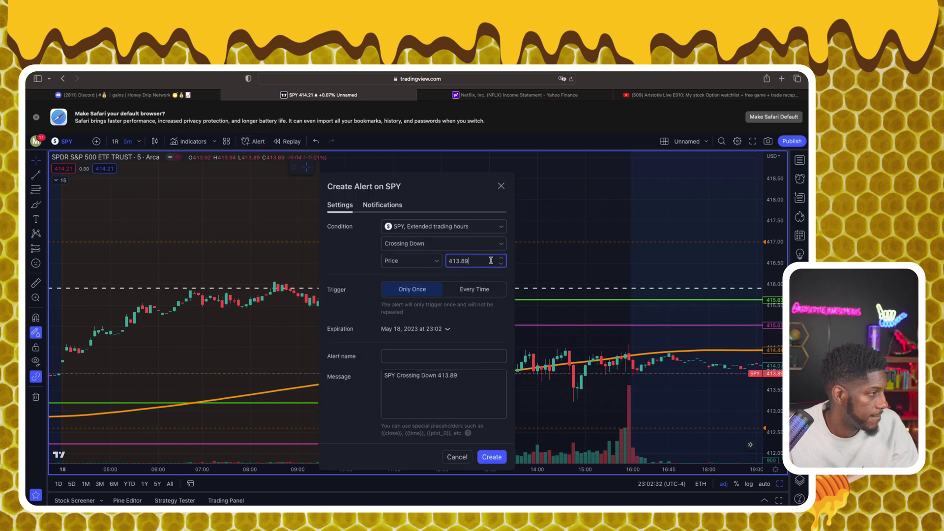
key("BackSpace")
key("BackSpace")
type("5")
left_click(356, 291)
left_click(477, 383)
left_click(492, 457)
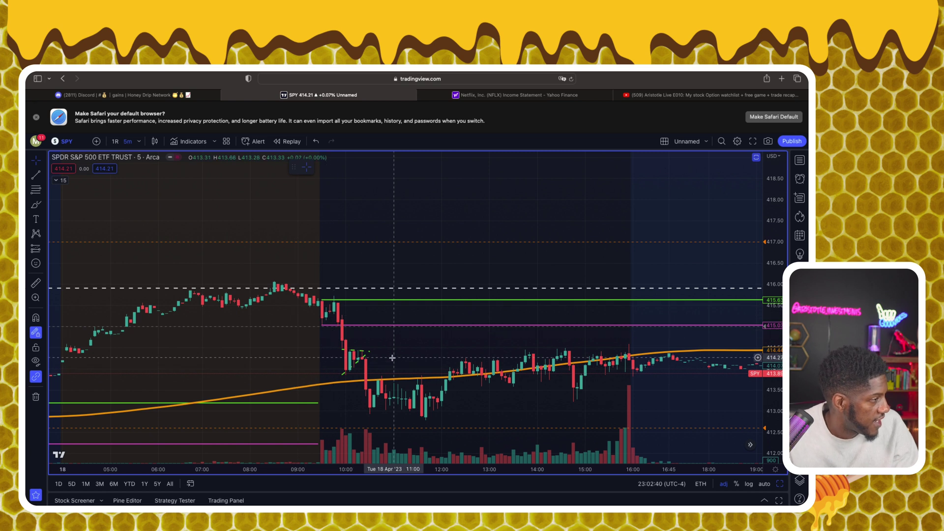
double_click(313, 327)
left_click(384, 209)
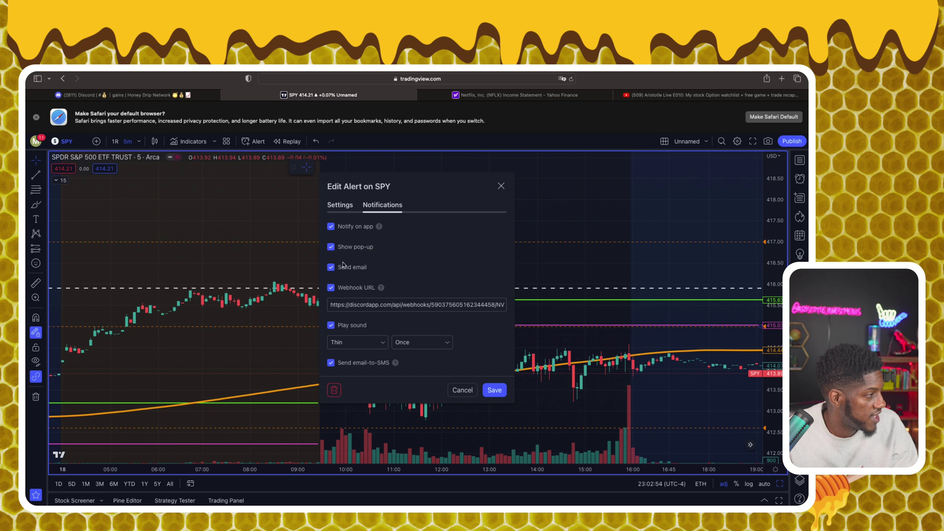
left_click(501, 186)
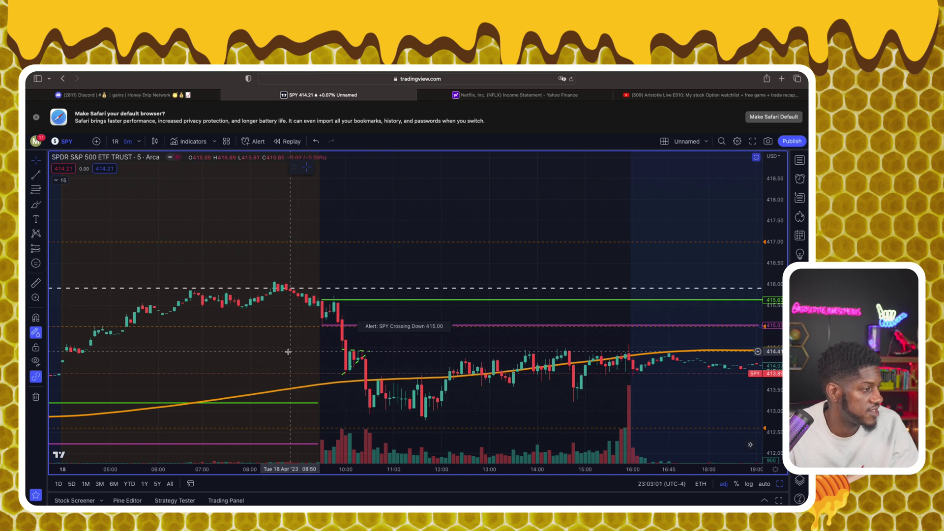
Step: Stretch the price scale, then switch to the Discord gains tab
left_click_drag(771, 396, 771, 334)
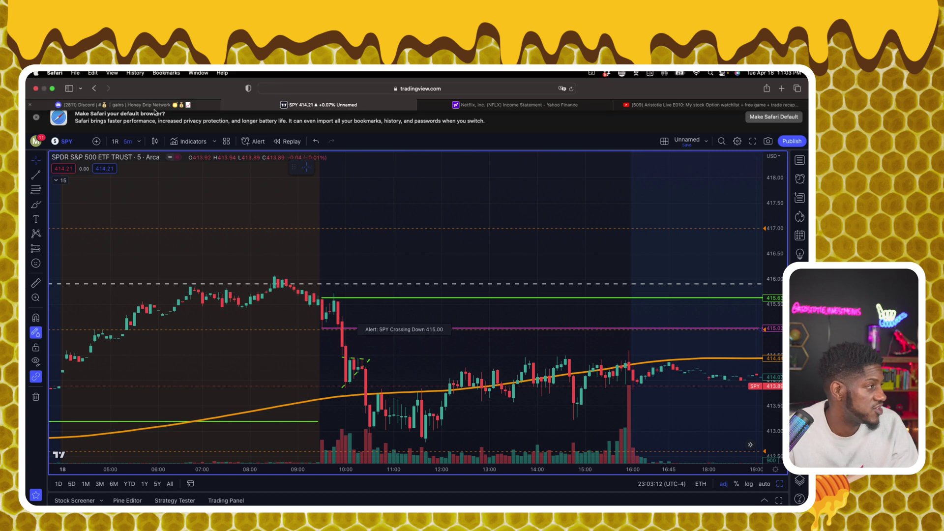
left_click(151, 107)
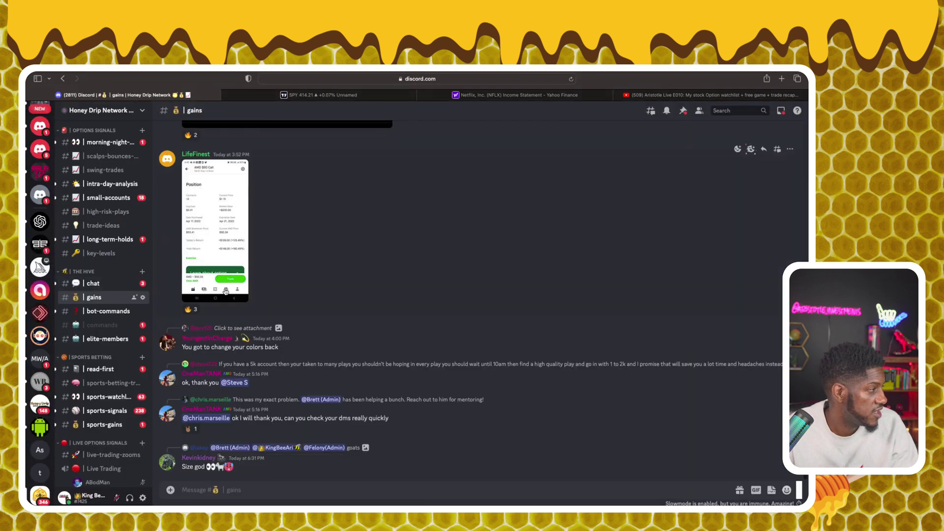